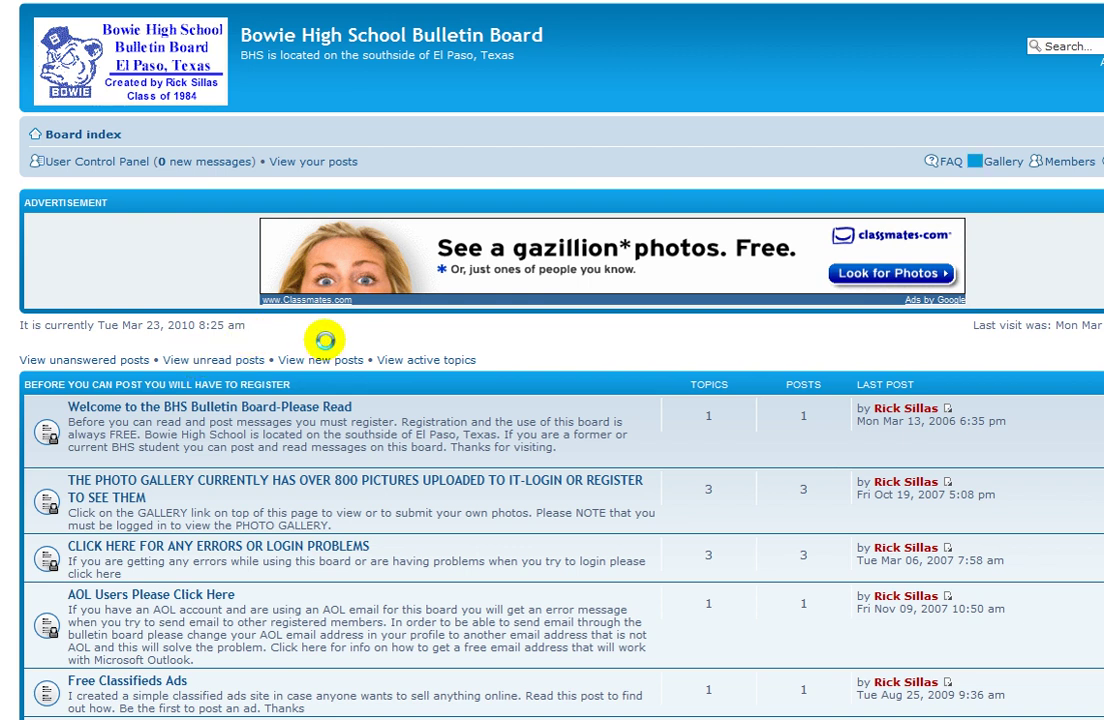
Scroll down the board index and open the 'Class of 1950-1955' forum
scroll(325, 341, "down", 10)
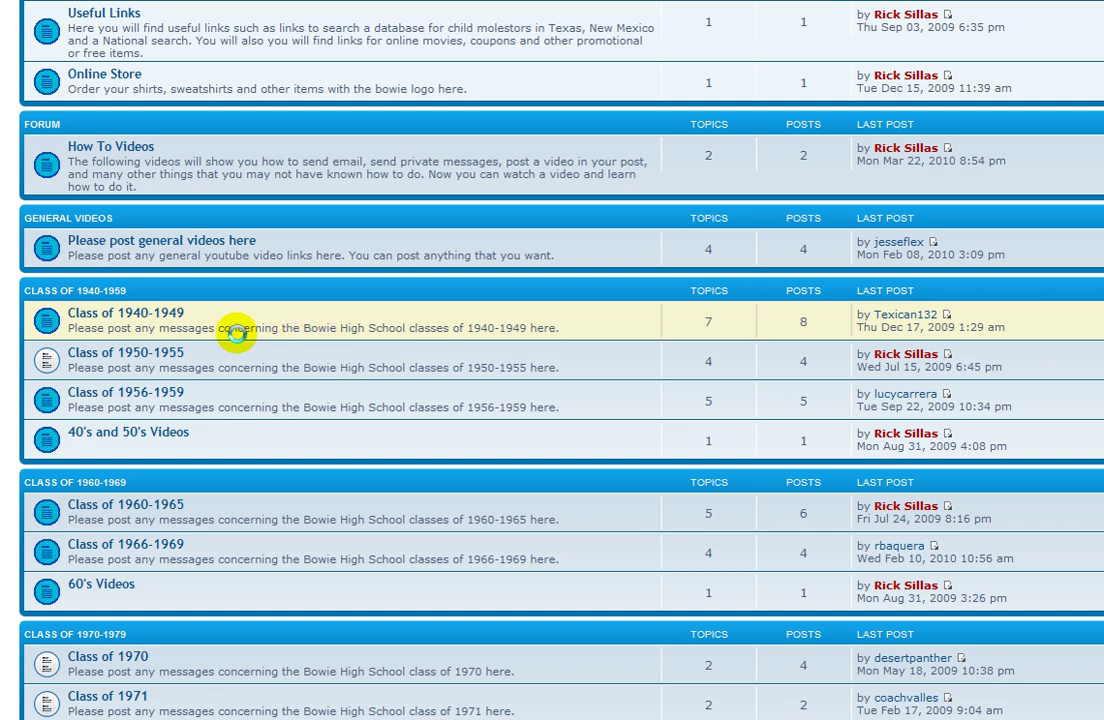
left_click(116, 352)
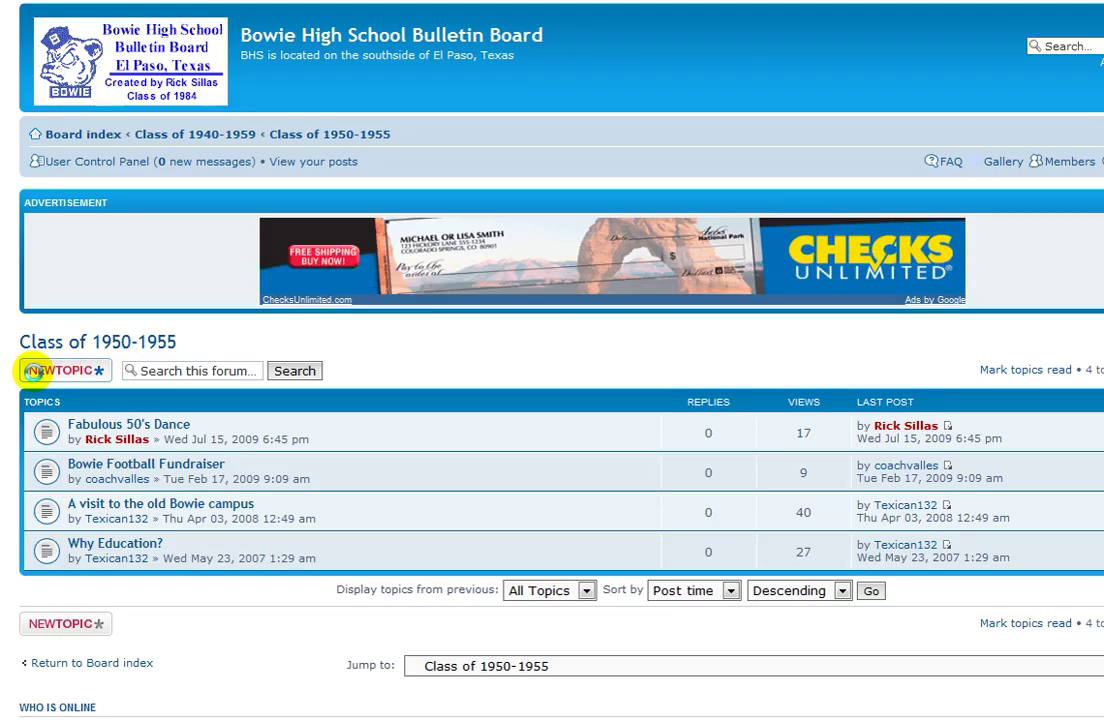
Start a new topic with 'test' as both the subject and the message body
left_click(35, 371)
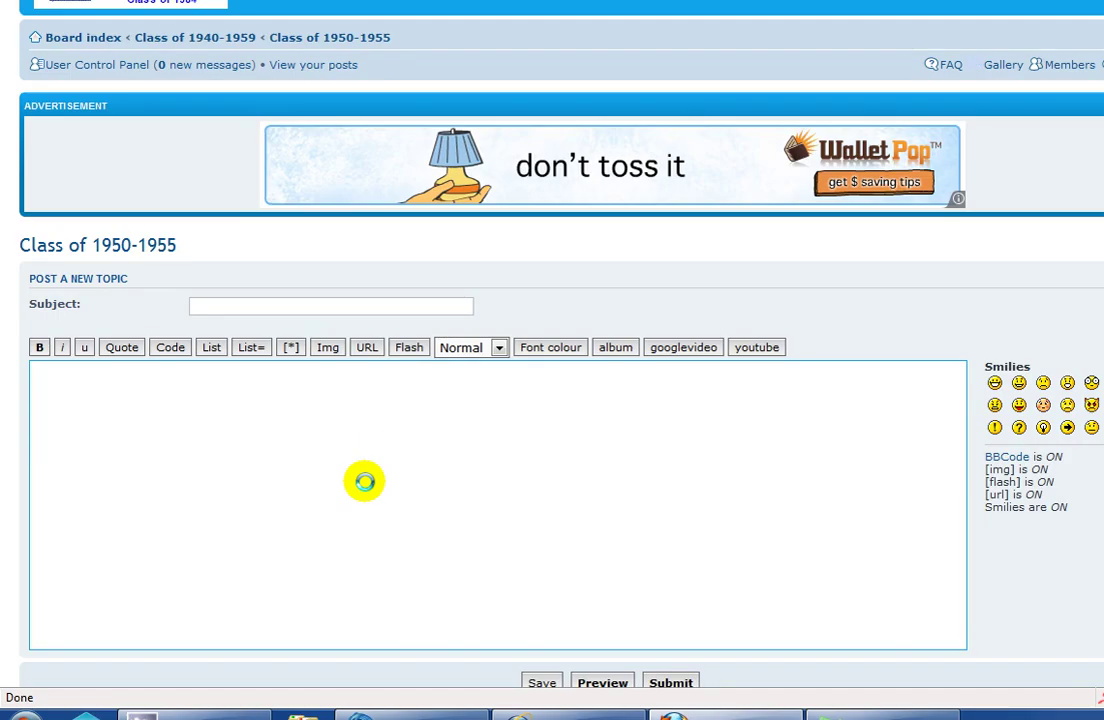
left_click(371, 305)
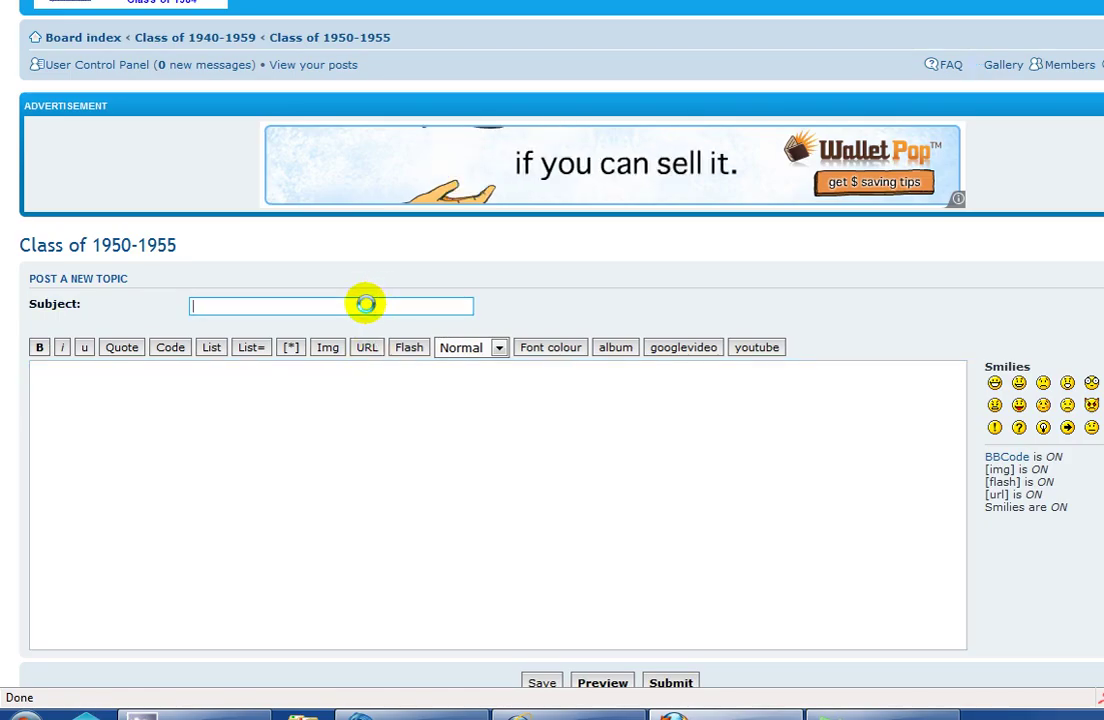
type("test")
key("Tab")
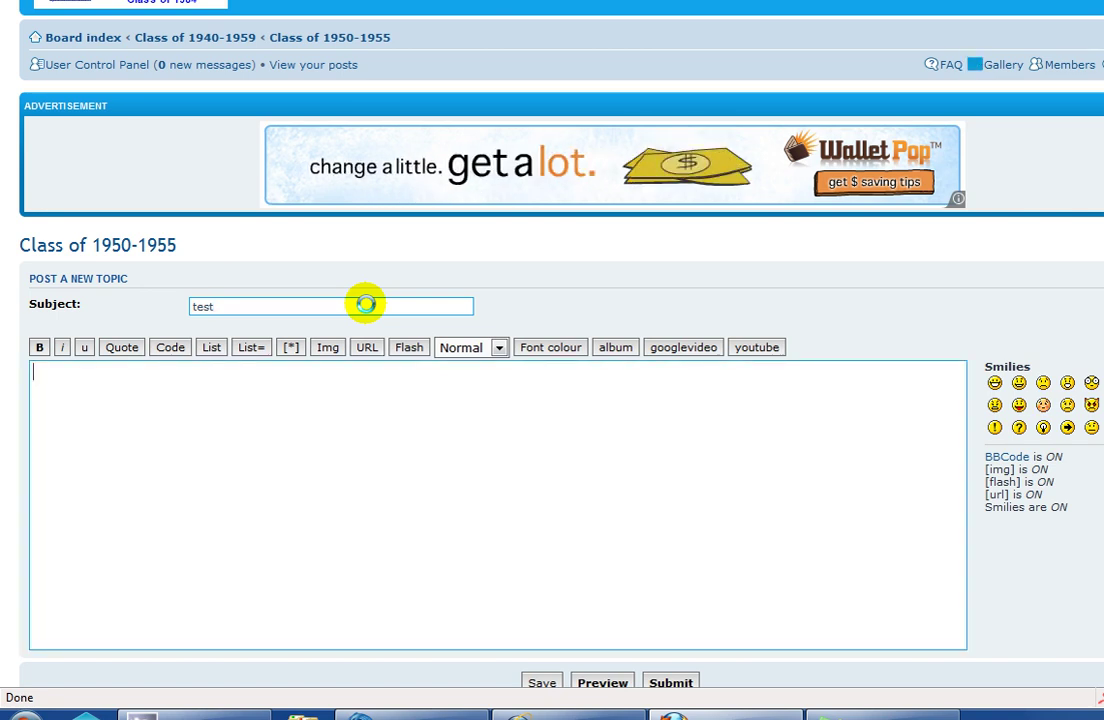
type("test")
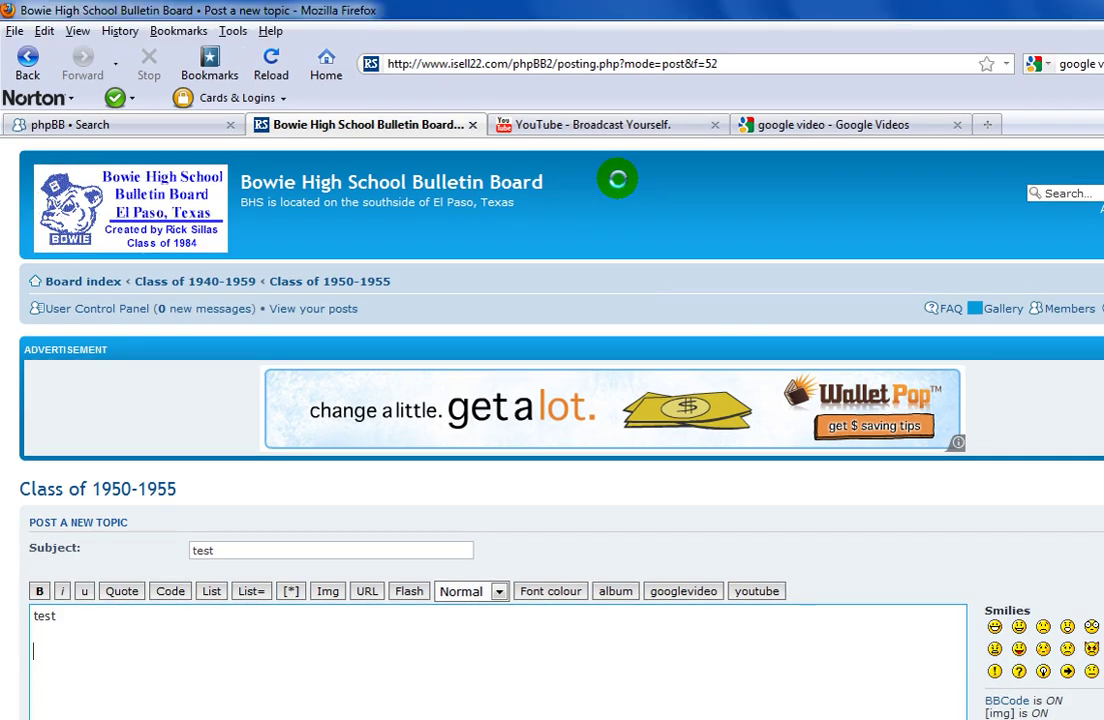
Copy the share link of the OK Go 'Video Crew Q&A' YouTube video and return to the draft
left_click(612, 125)
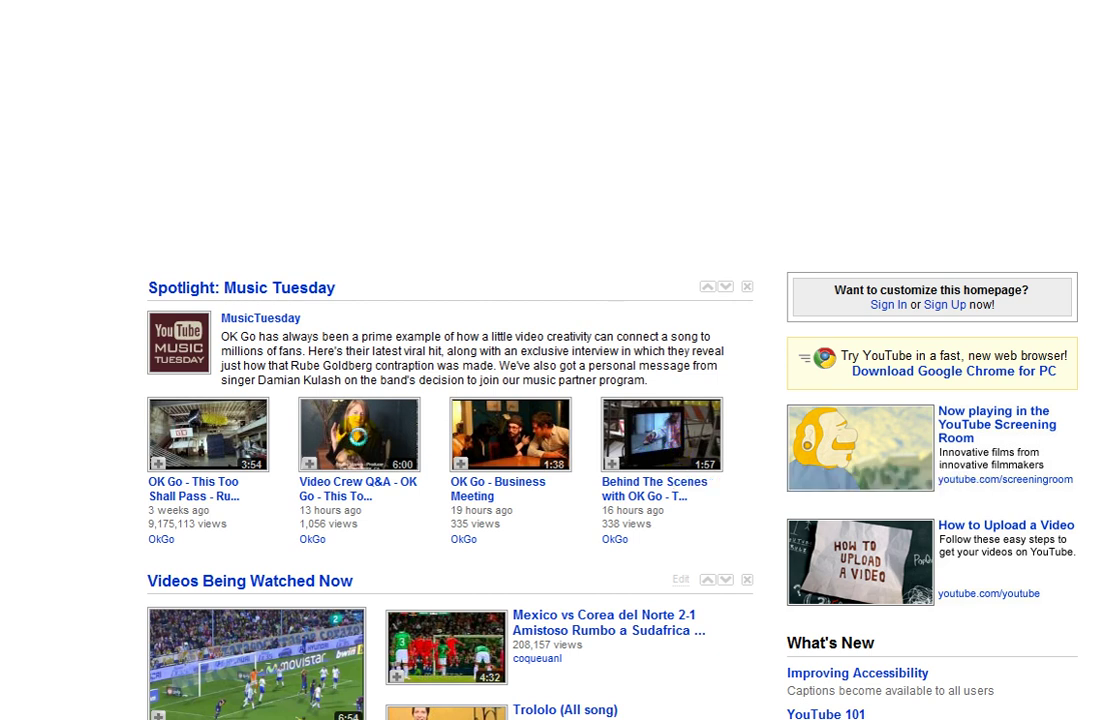
left_click(358, 436)
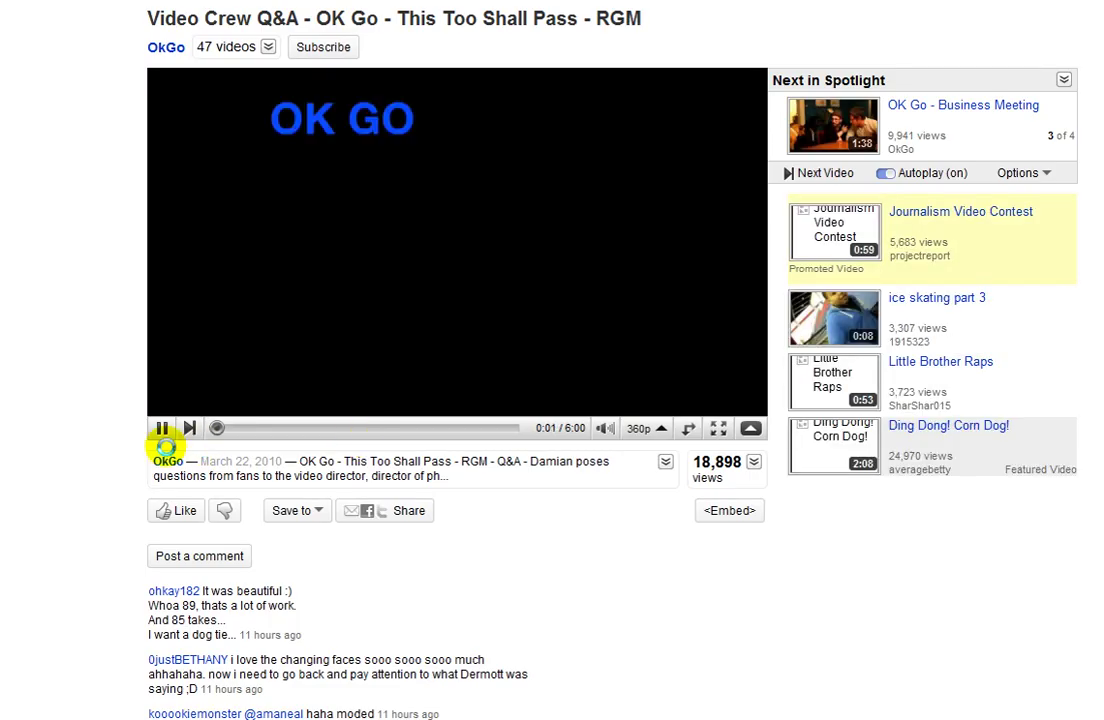
left_click(161, 429)
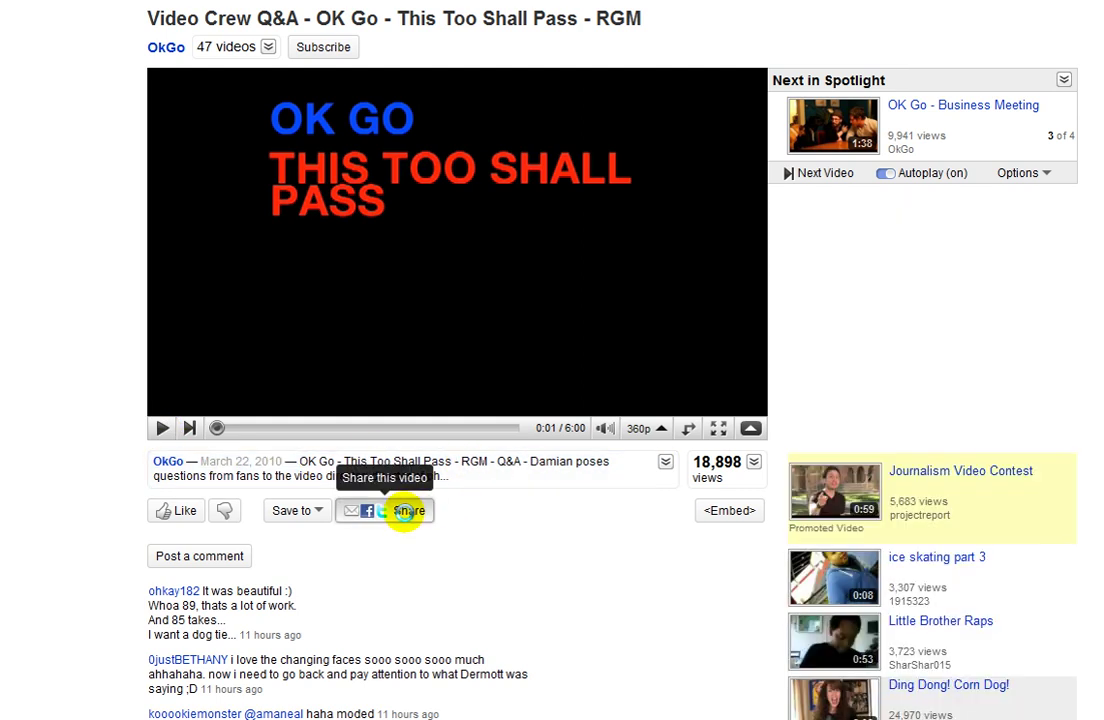
left_click(404, 511)
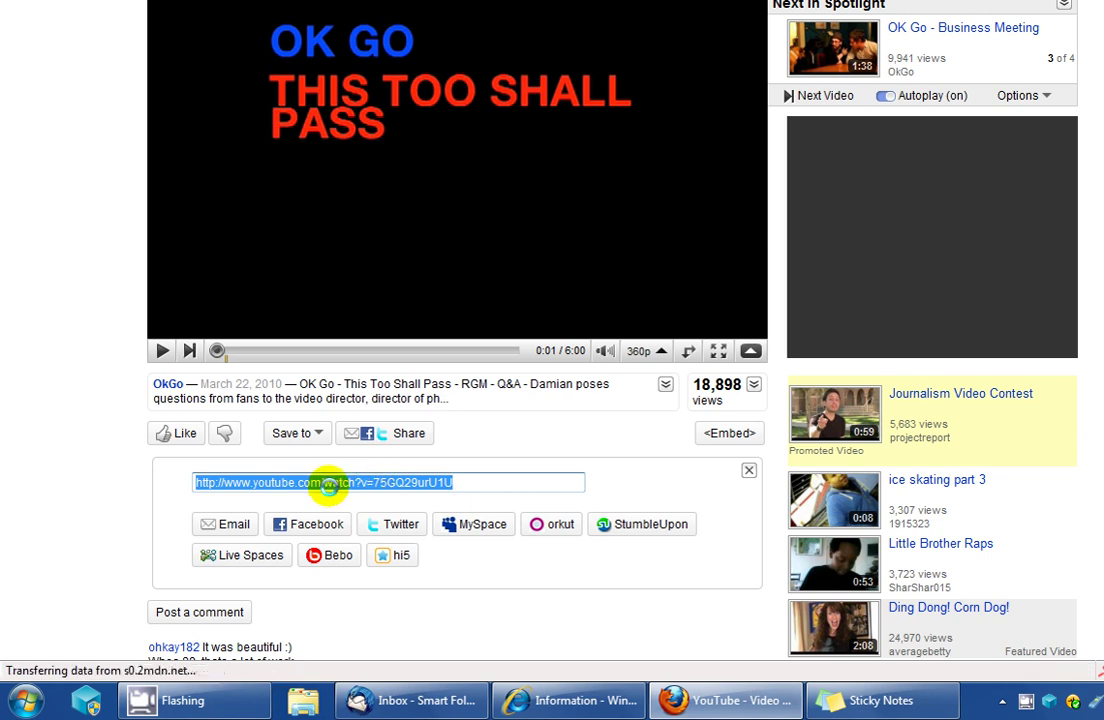
right_click(329, 487)
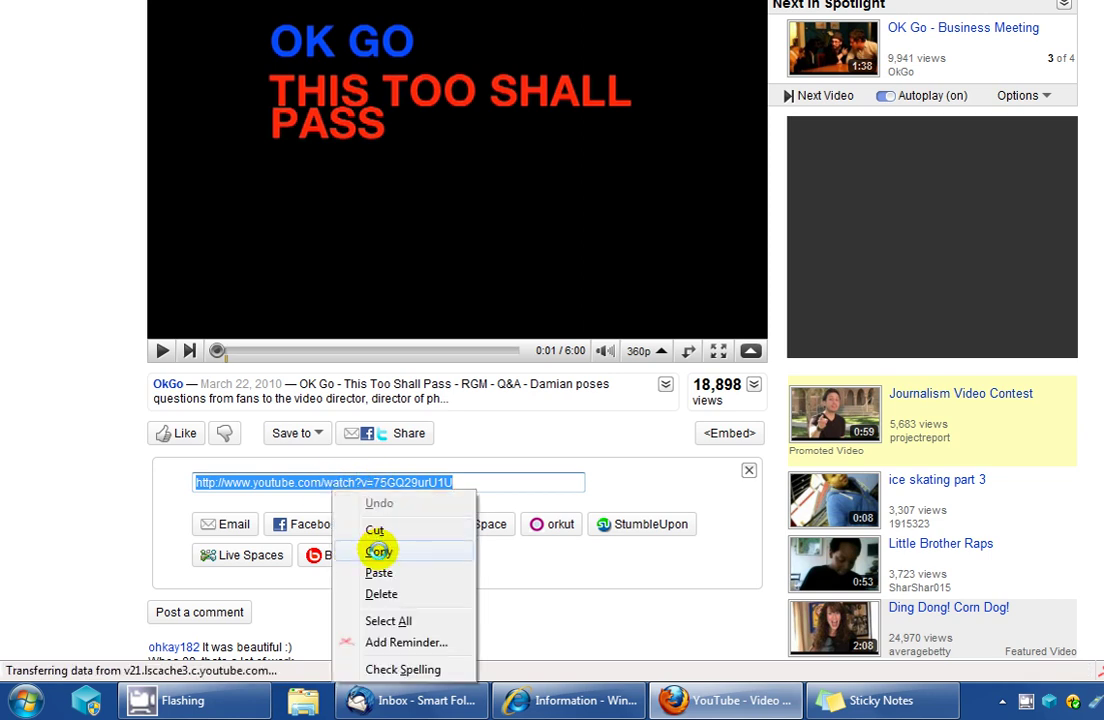
left_click(379, 552)
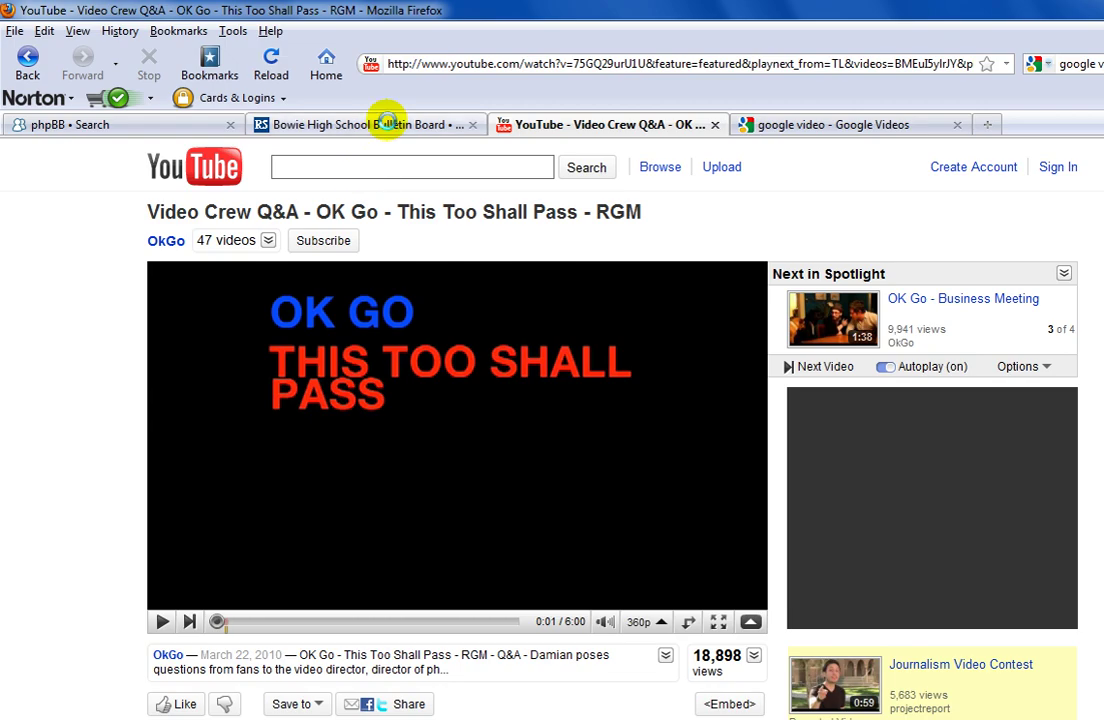
left_click(387, 118)
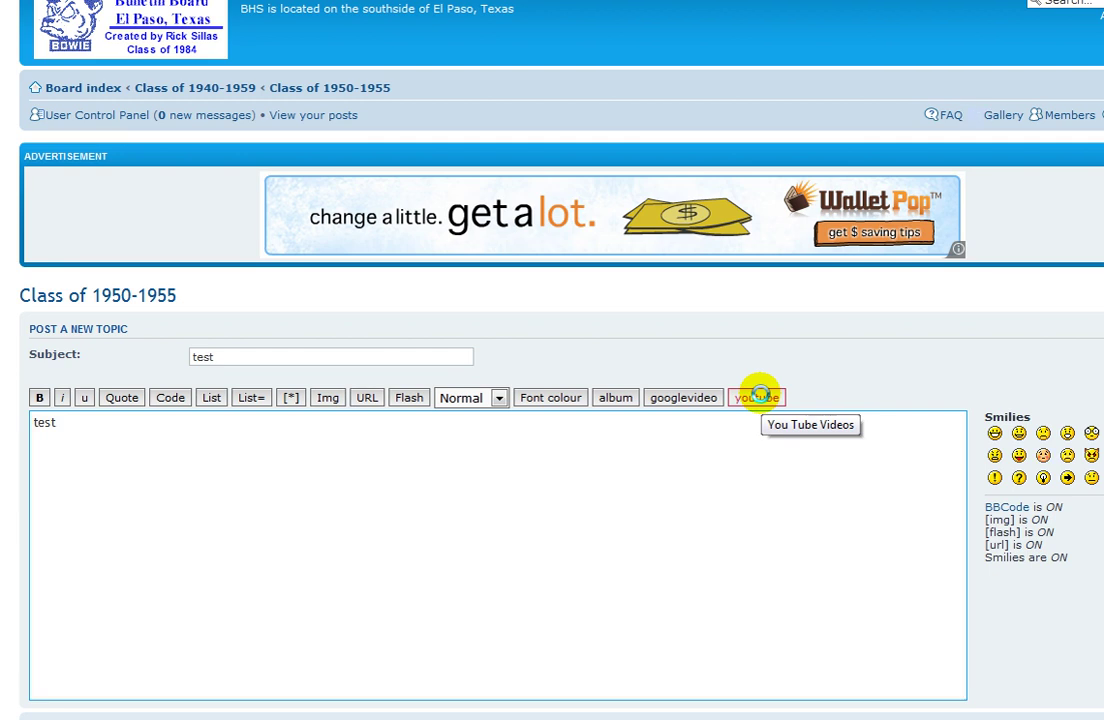
Paste the copied YouTube link between [youtube] and [/youtube] tags below 'test'
left_click(757, 397)
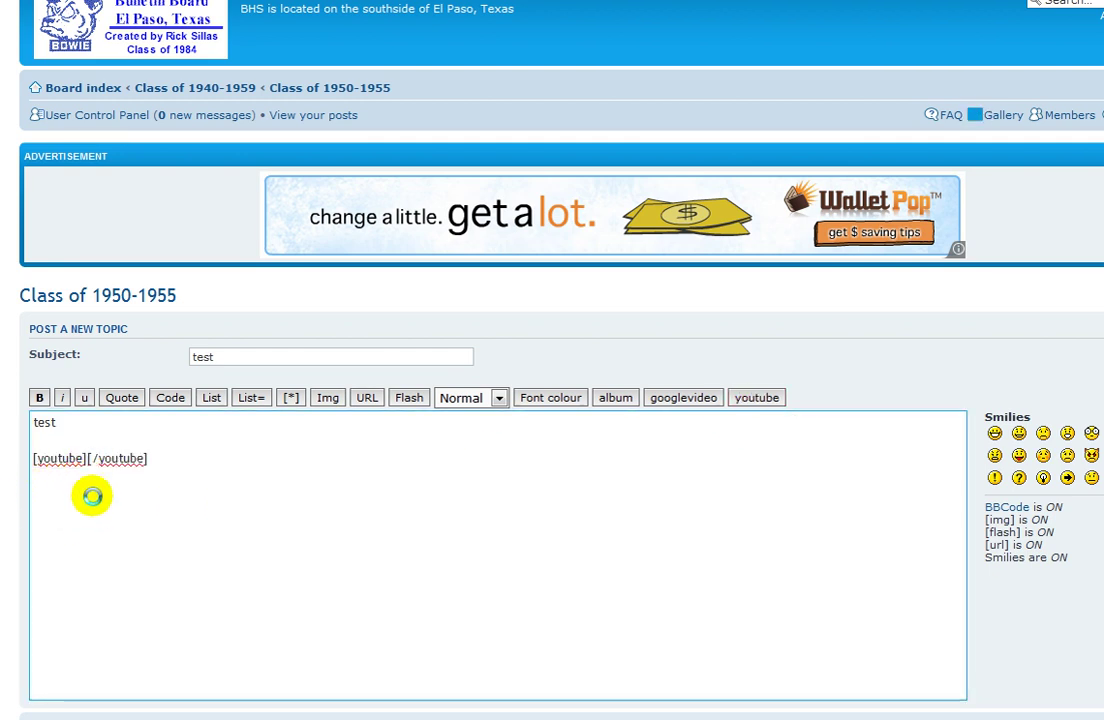
left_click(87, 459)
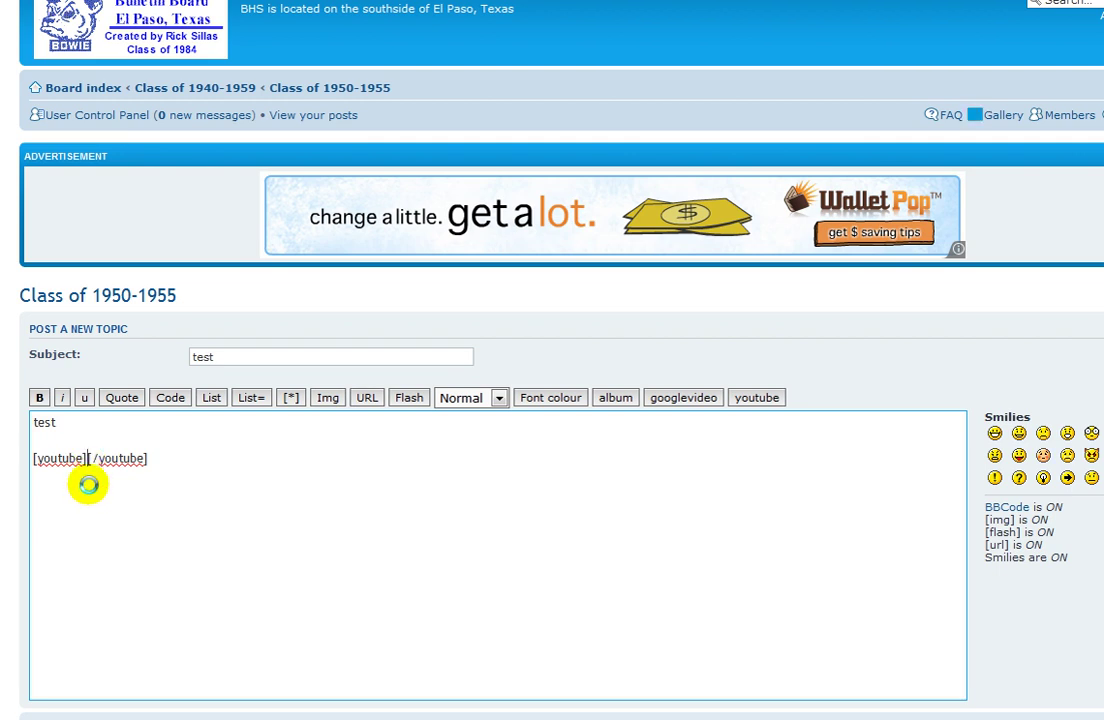
key("ctrl+v")
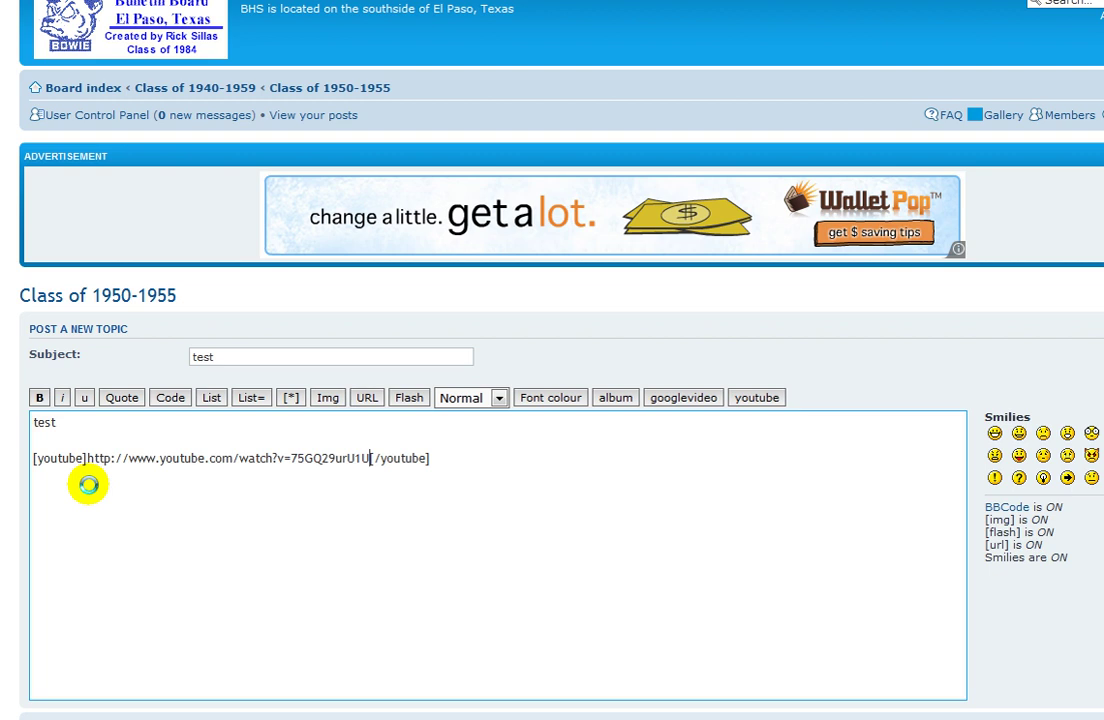
scroll(467, 414, "down", 5)
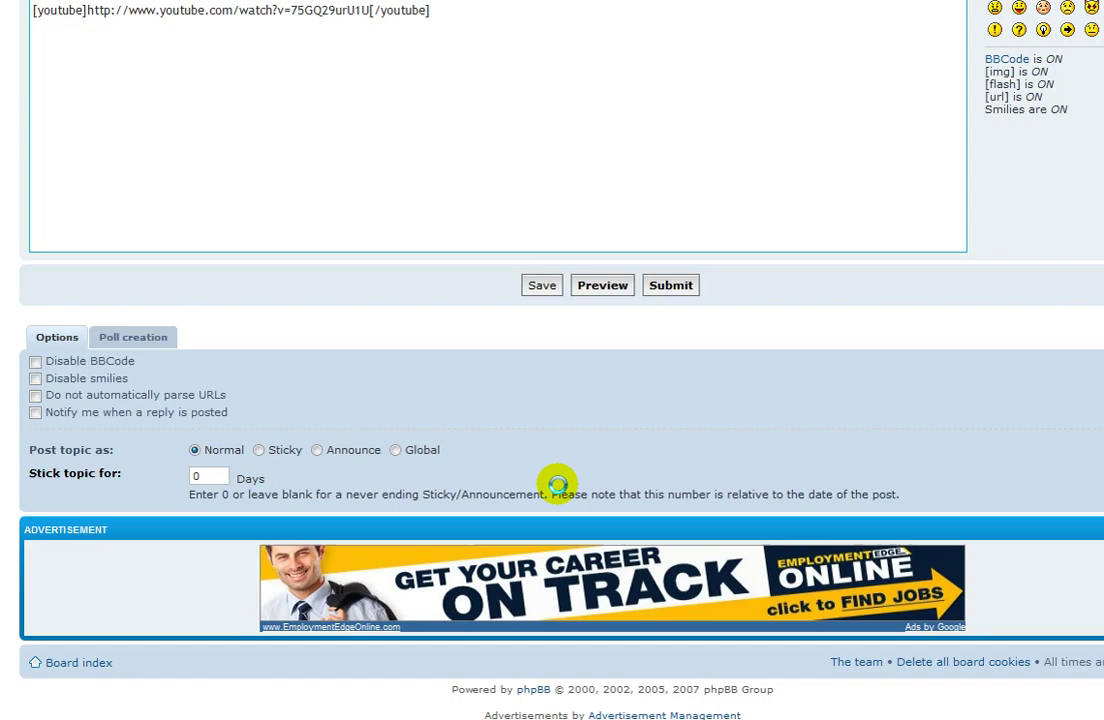
Preview the post and play the embedded OK Go YouTube video to check it renders
left_click(600, 285)
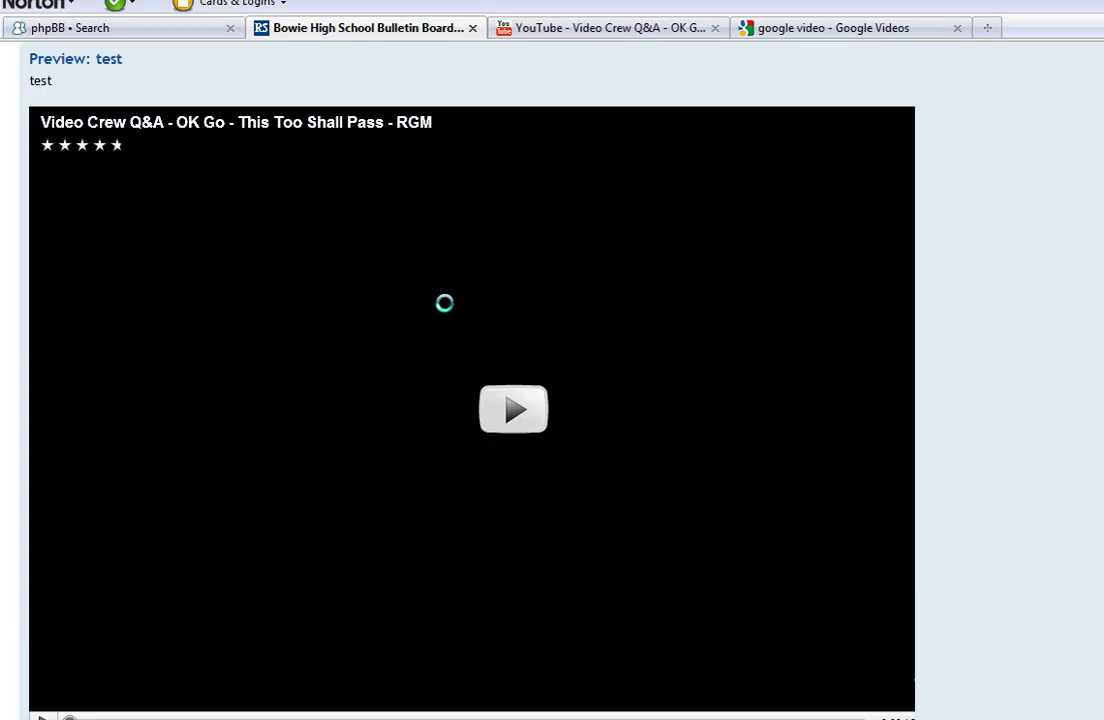
left_click(545, 410)
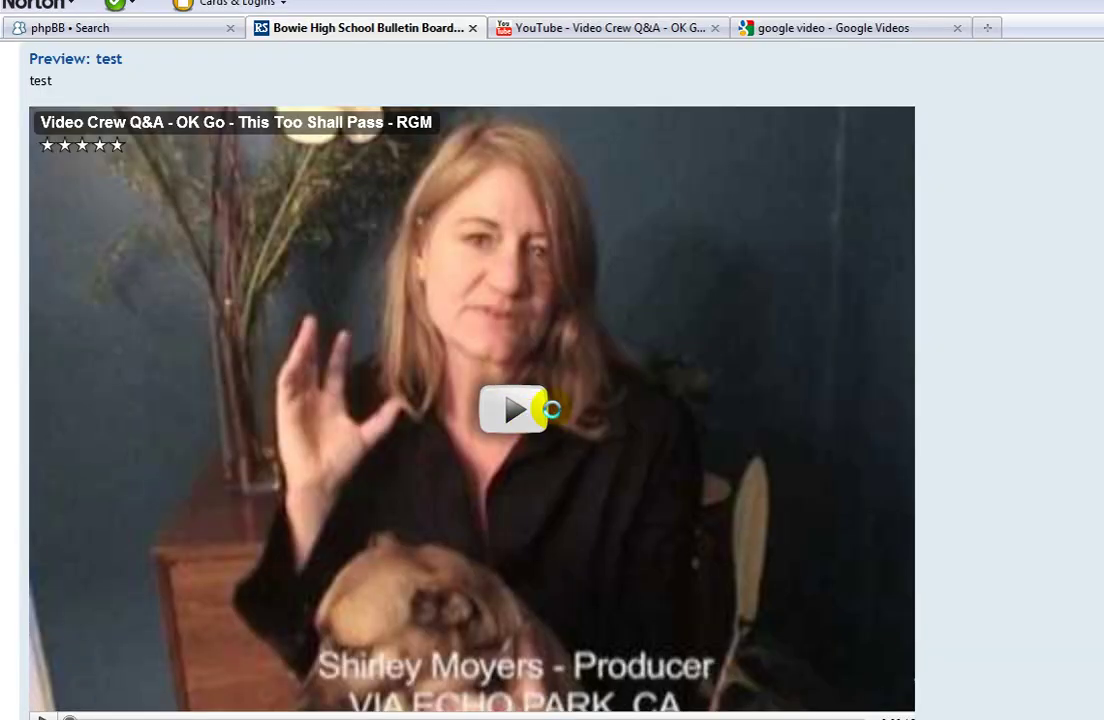
scroll(709, 362, "down", 10)
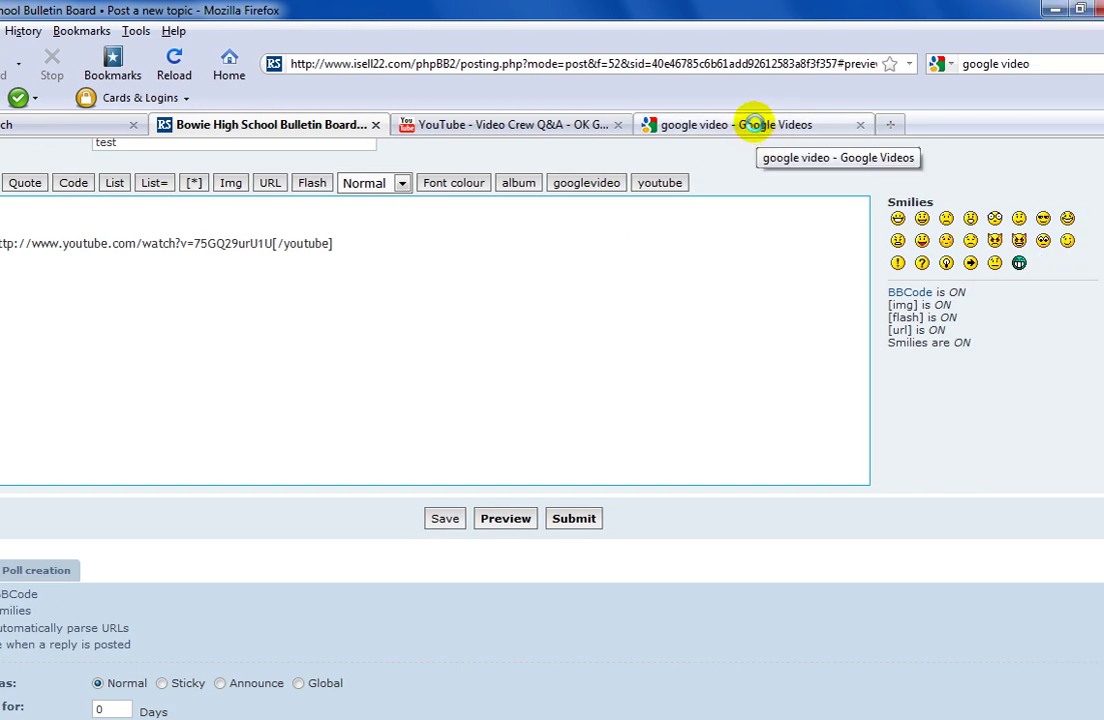
Copy the embed code of the Myth Busters 'Breaking Glass With Human Voice' video, then close its page
left_click(755, 124)
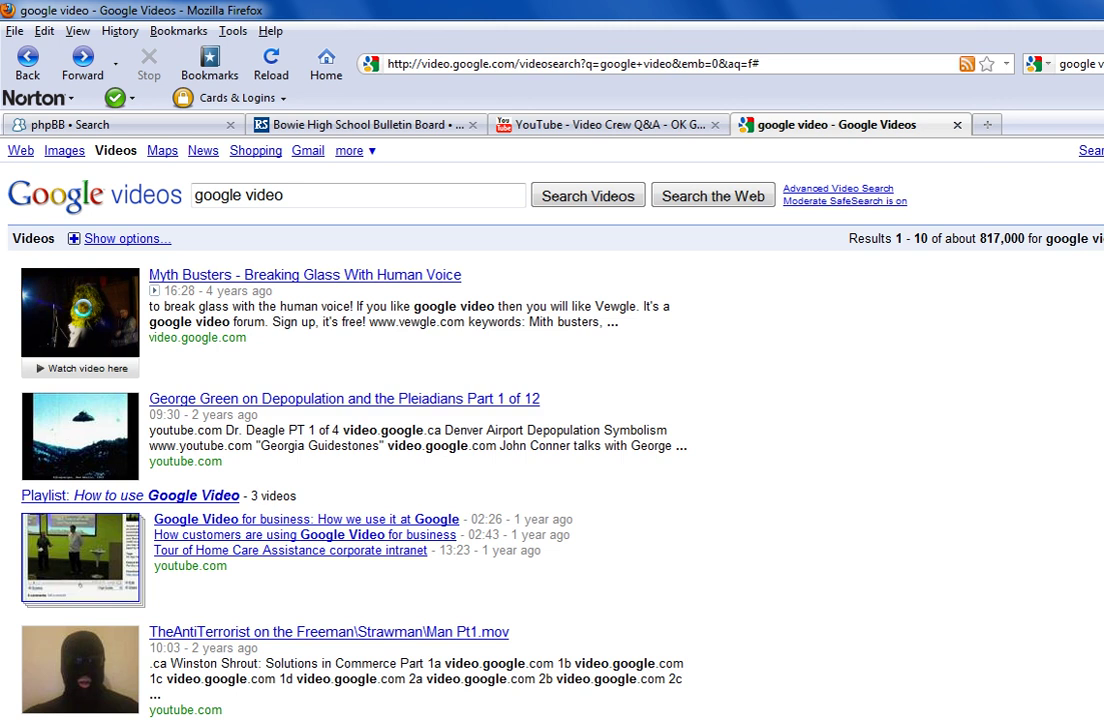
left_click(78, 310)
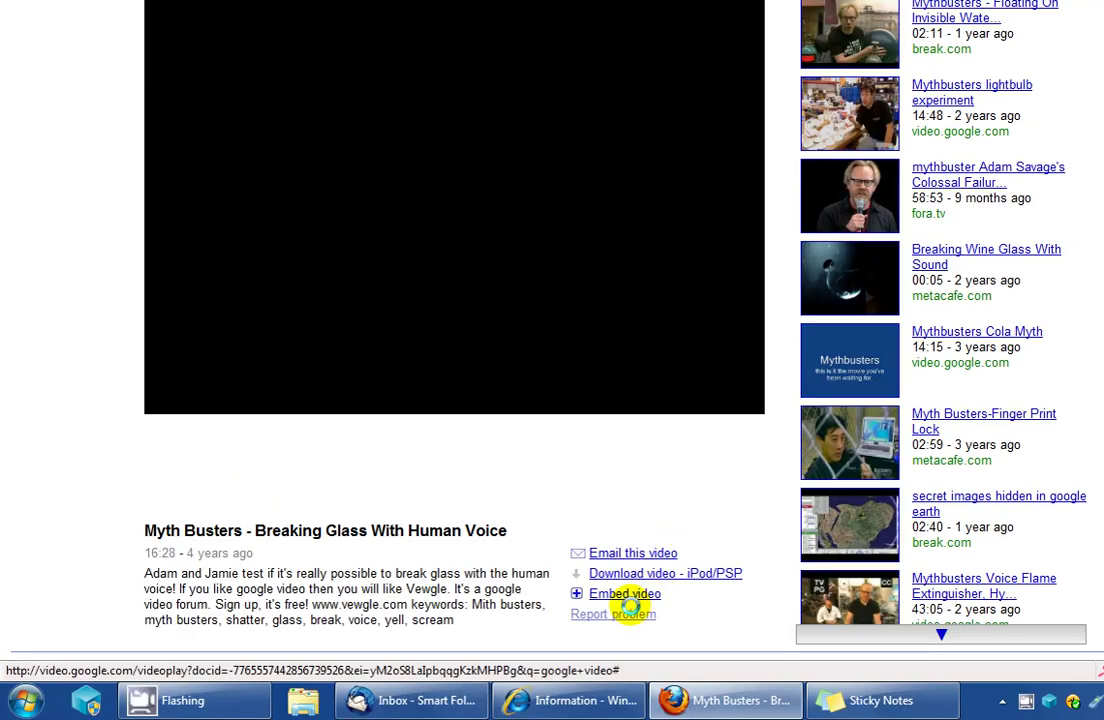
left_click(612, 592)
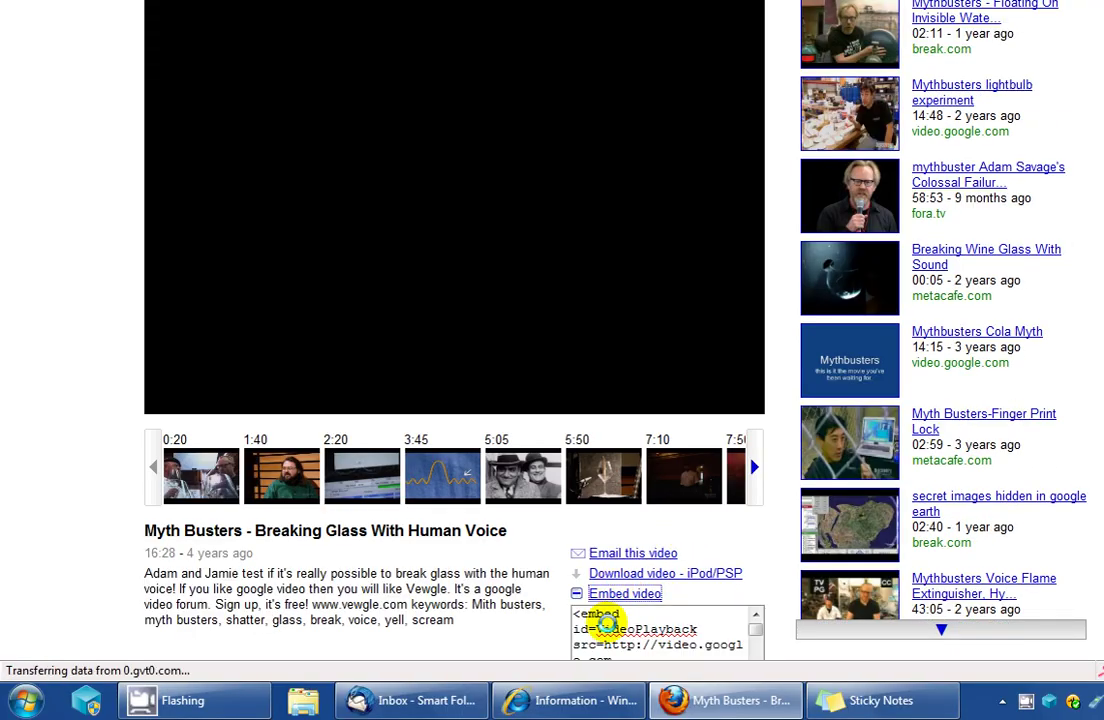
left_click(596, 628)
right_click(591, 623)
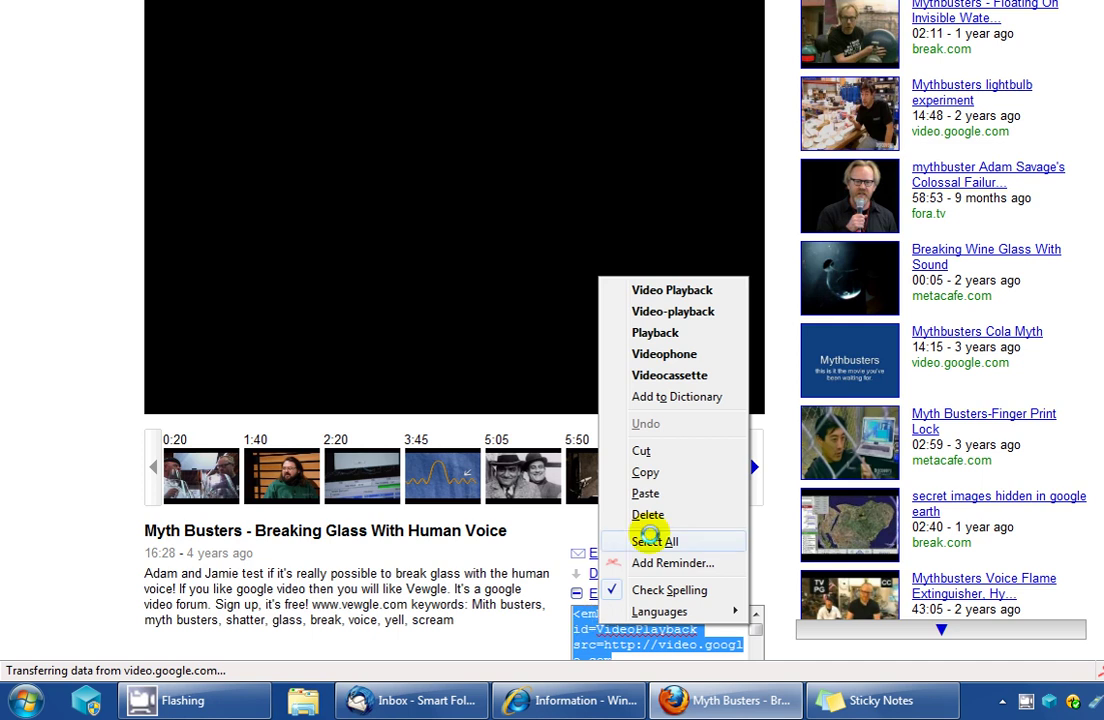
left_click(646, 472)
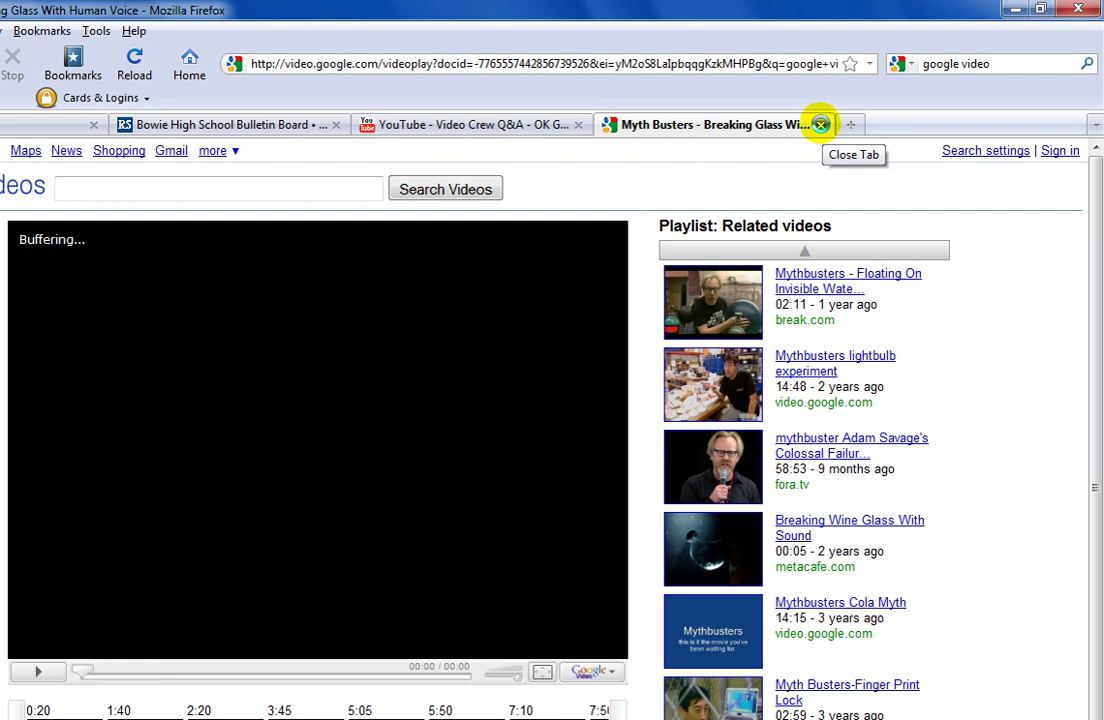
left_click(820, 124)
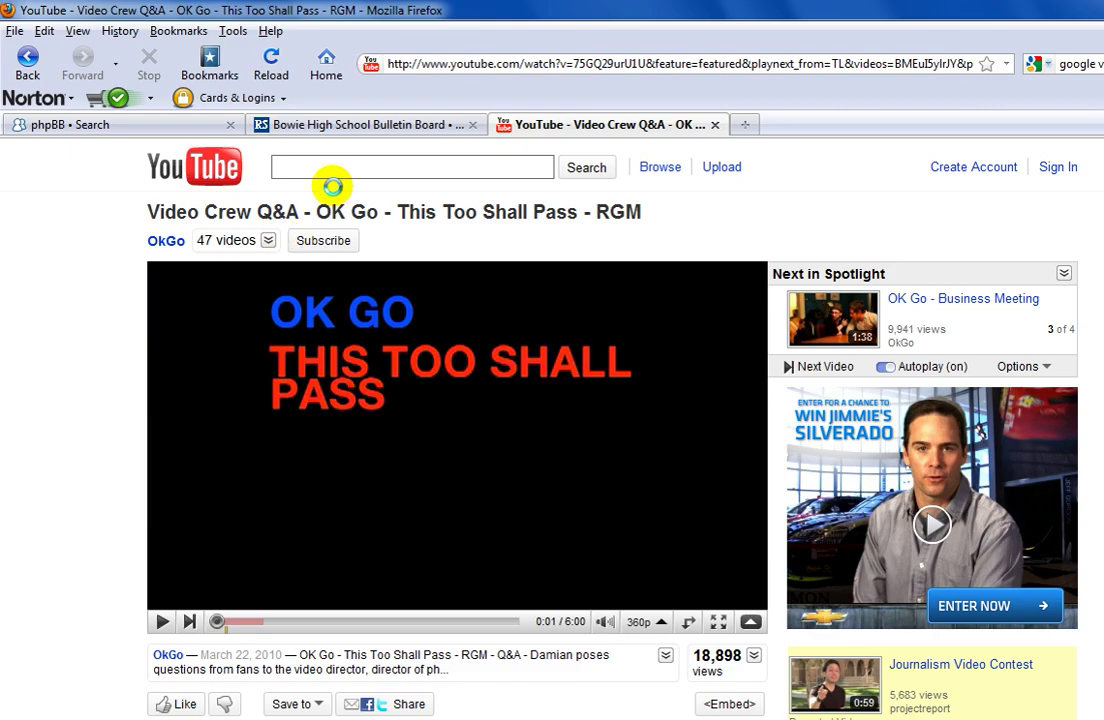
left_click(370, 123)
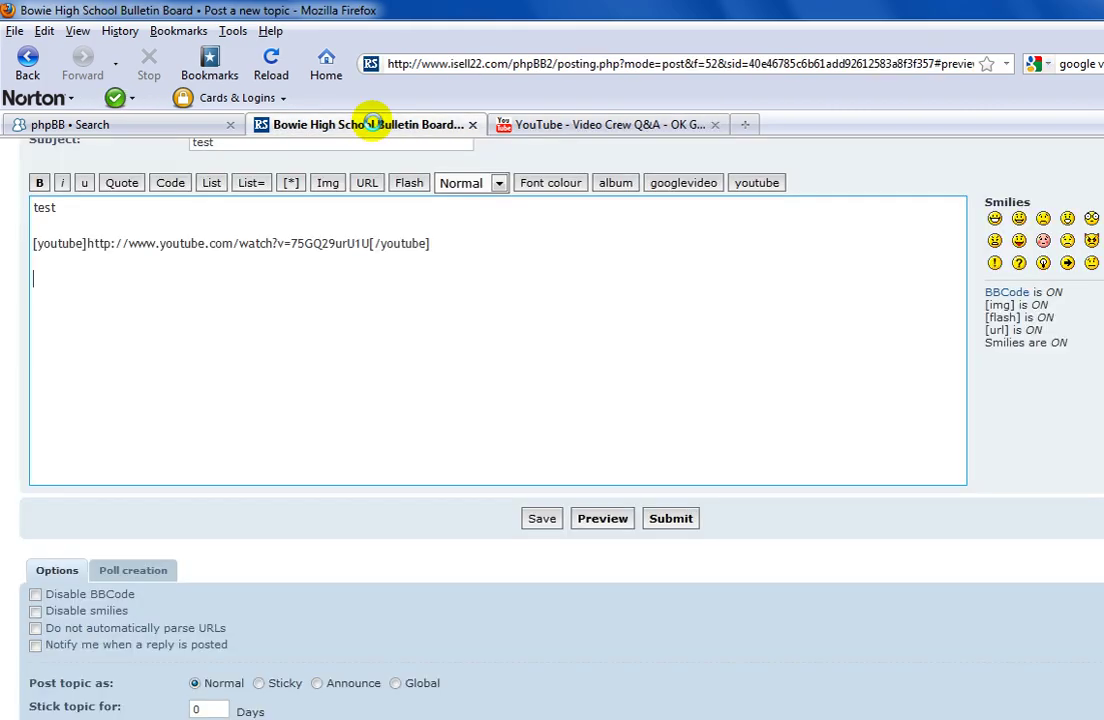
left_click(667, 192)
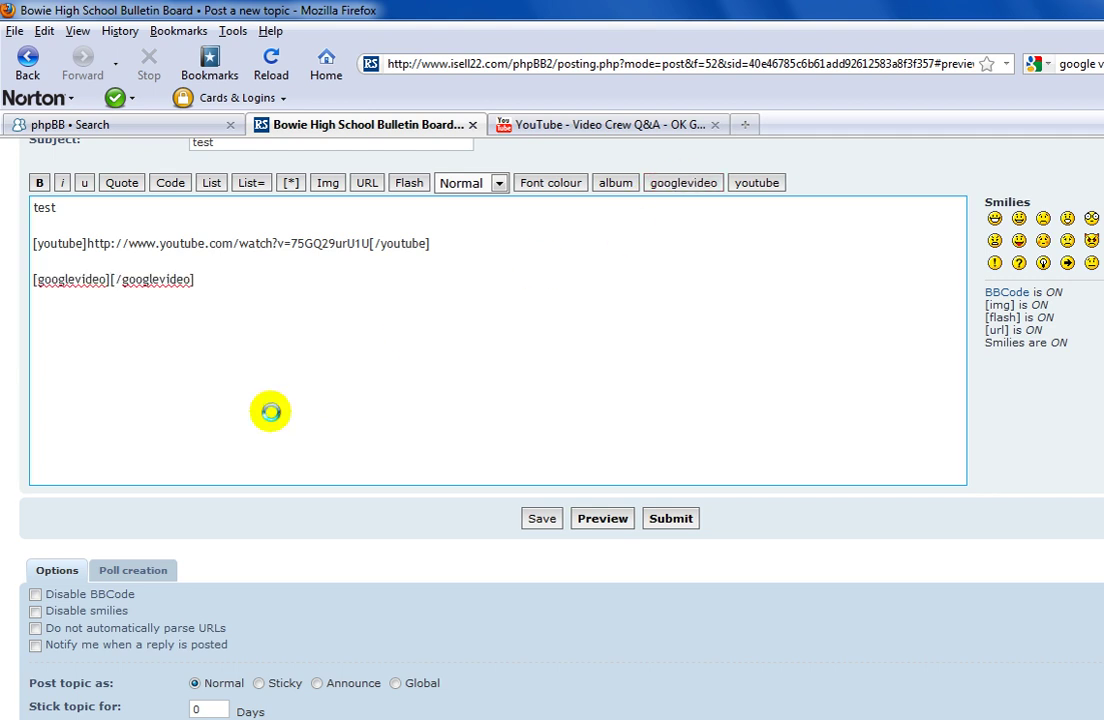
key("ctrl+v")
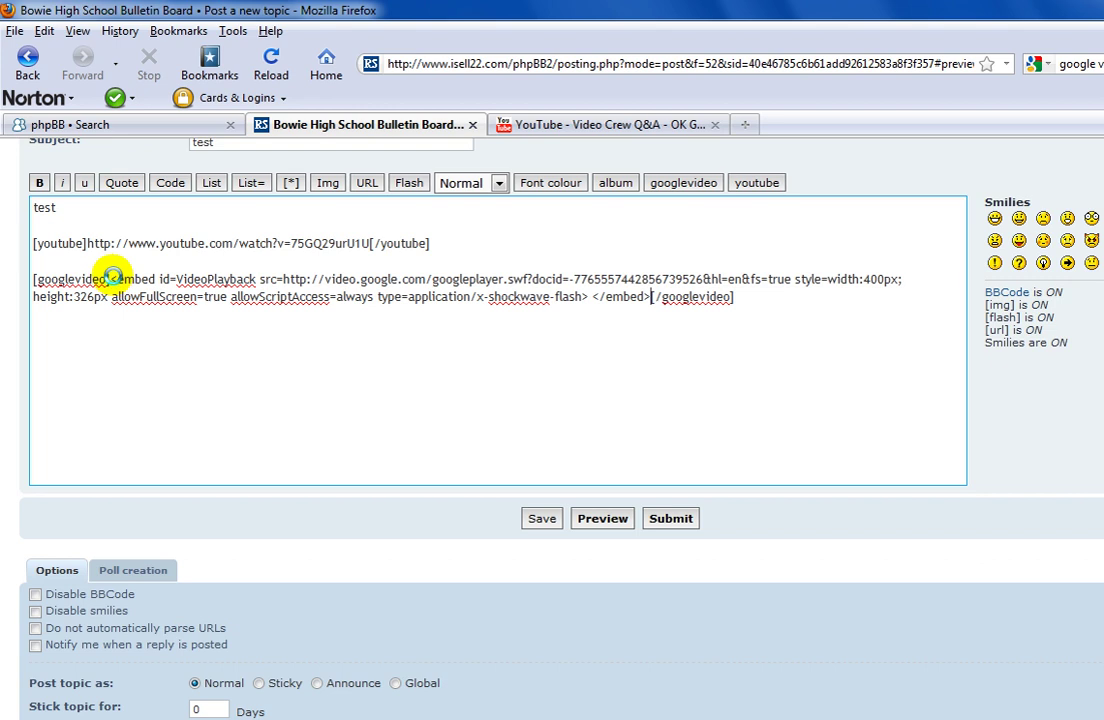
mouse_move(111, 279)
left_mouse_down()
mouse_move(700, 279)
mouse_move(130, 290)
mouse_move(110, 280)
left_mouse_up()
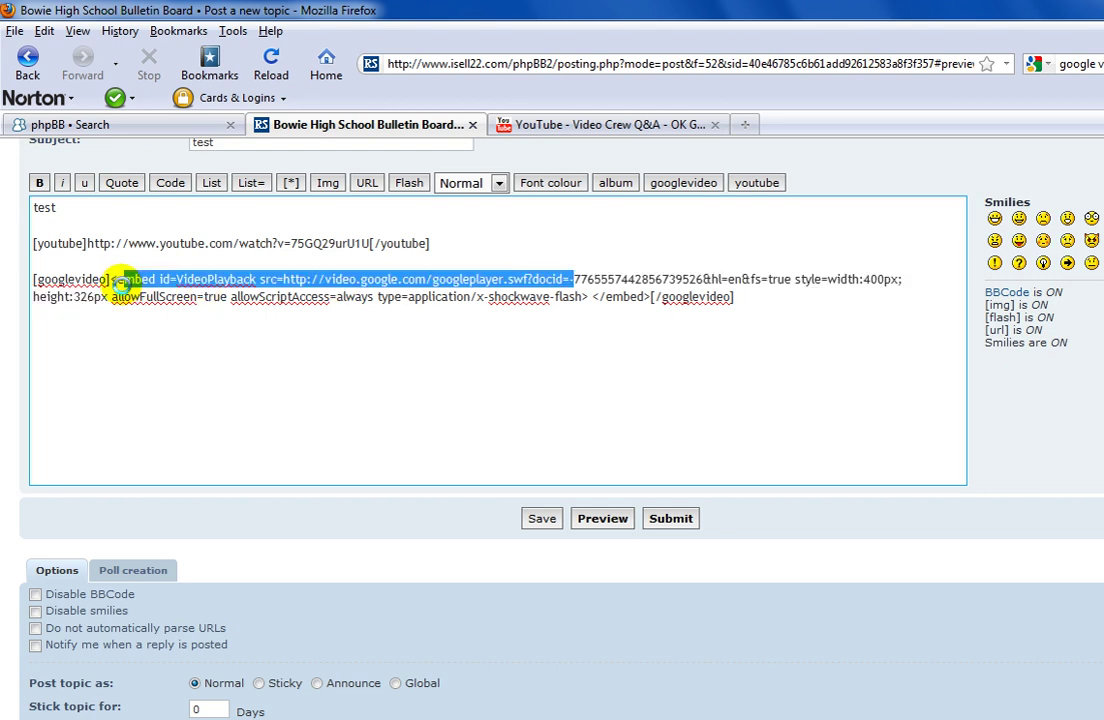
key("Delete")
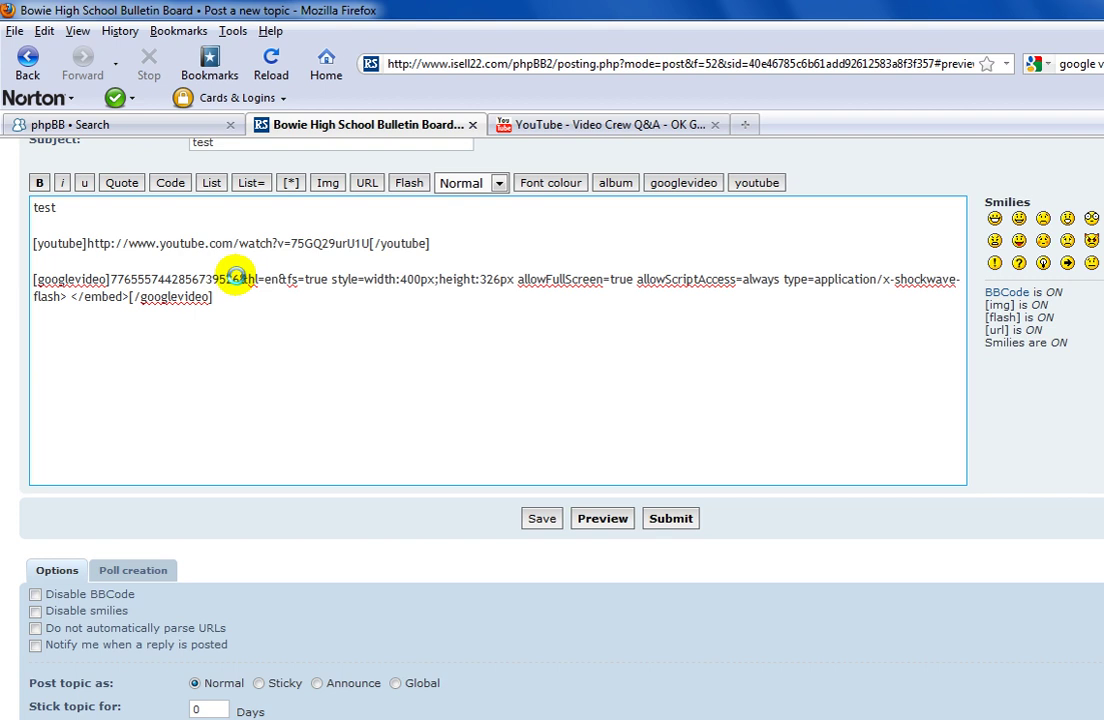
left_click_drag(240, 279, 125, 295)
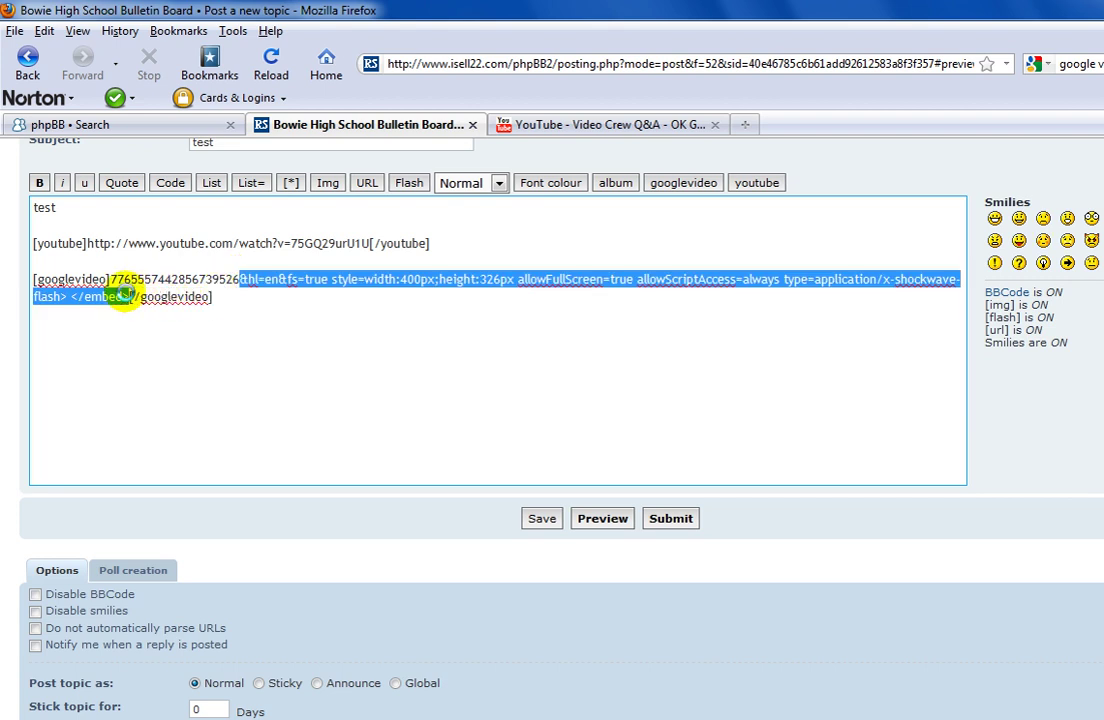
key("Delete")
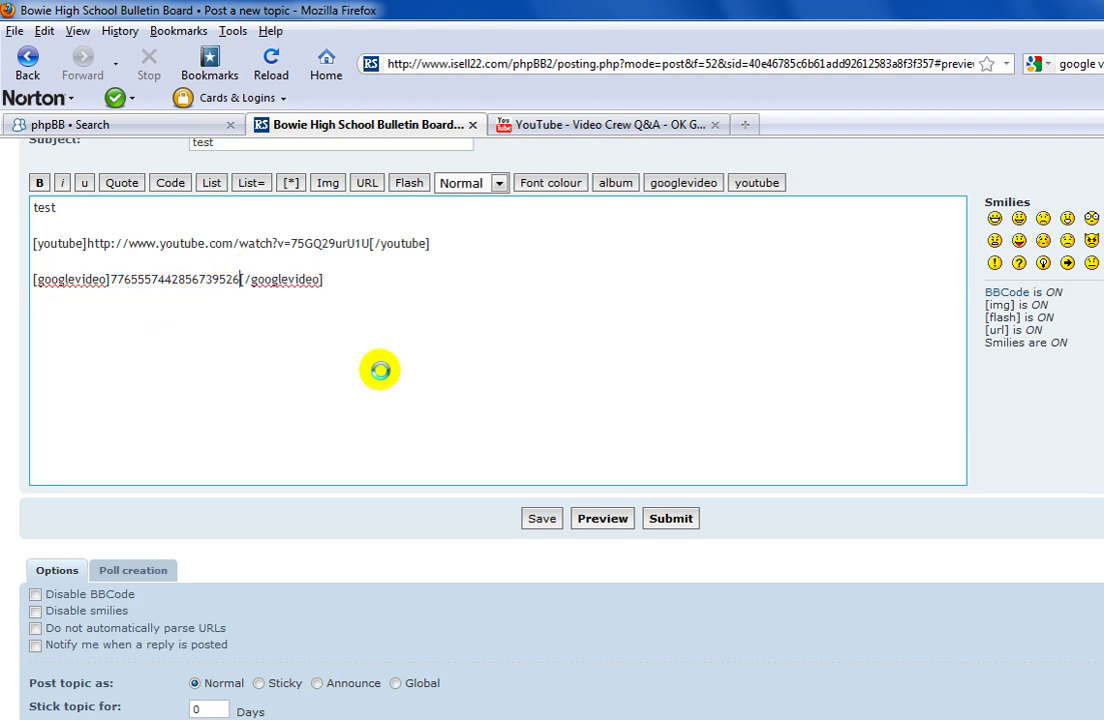
Preview the post, play the embedded Myth Busters video, and submit the 'test' topic
left_click(600, 517)
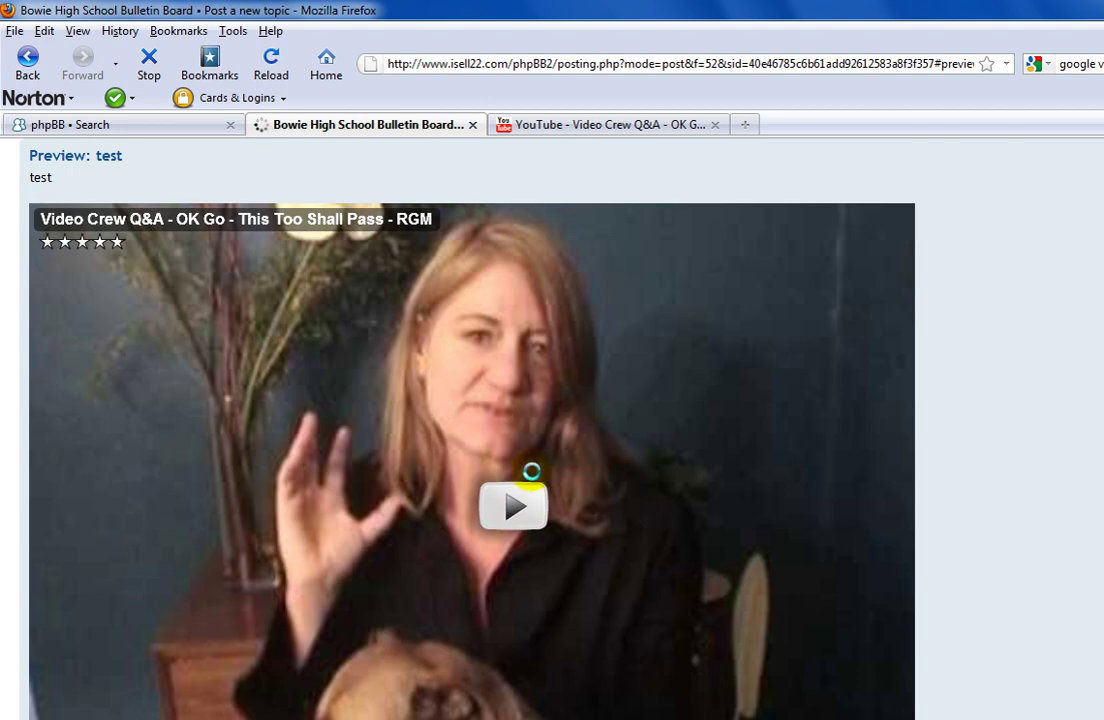
left_click(528, 476)
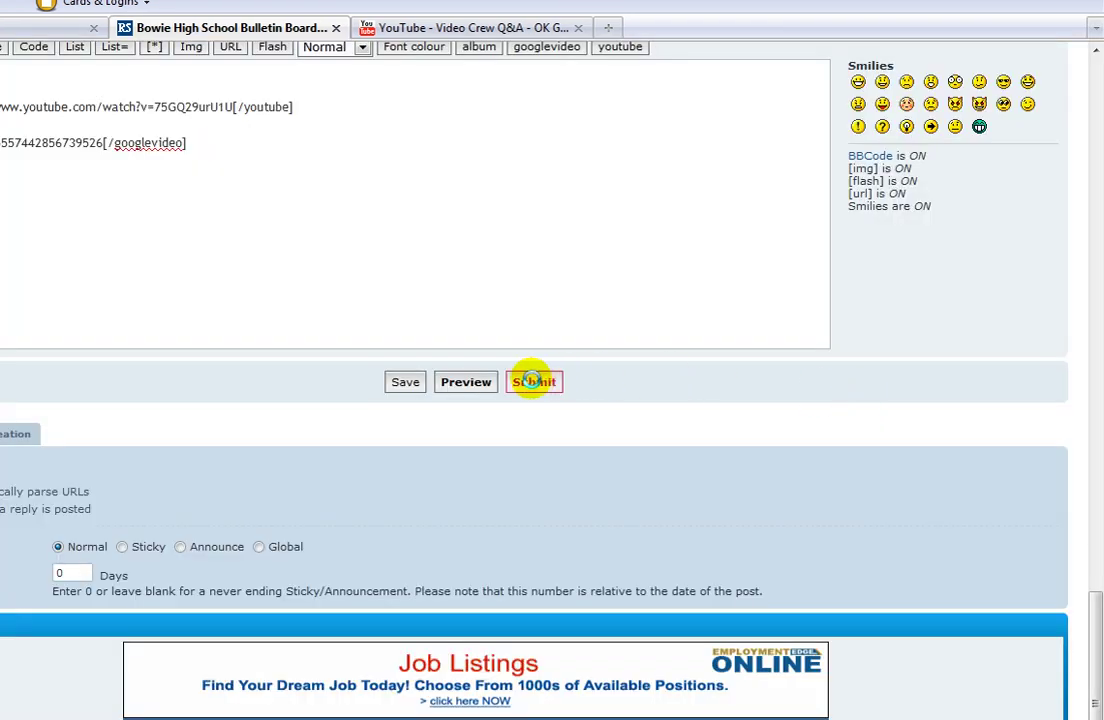
left_click(533, 381)
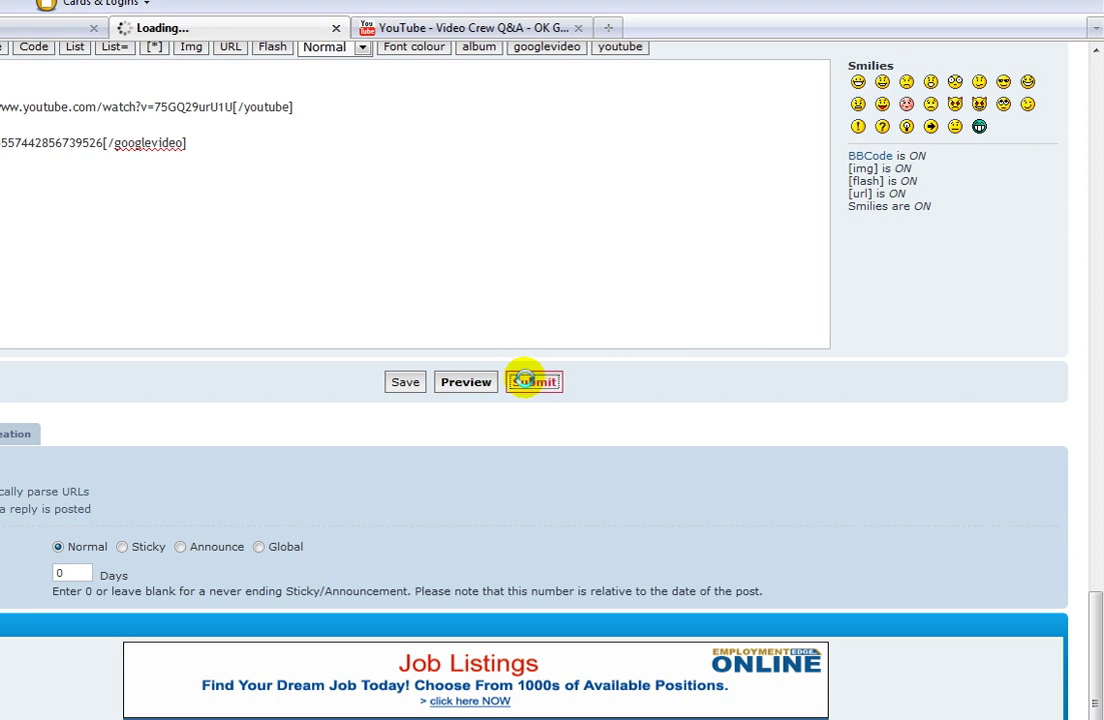